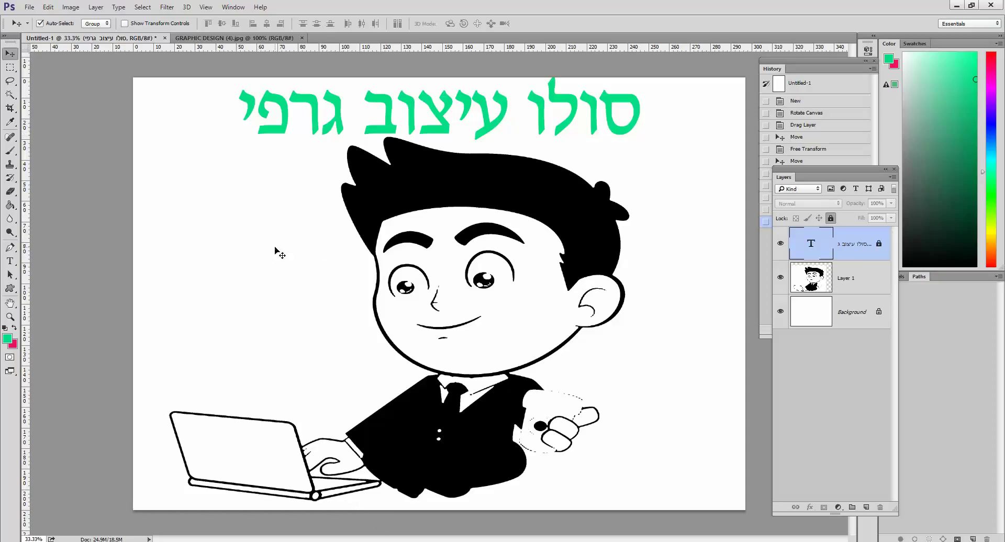
Select Layer 1 with the cartoon figure and set the foreground colour to bright green 5ef701
left_click(852, 278)
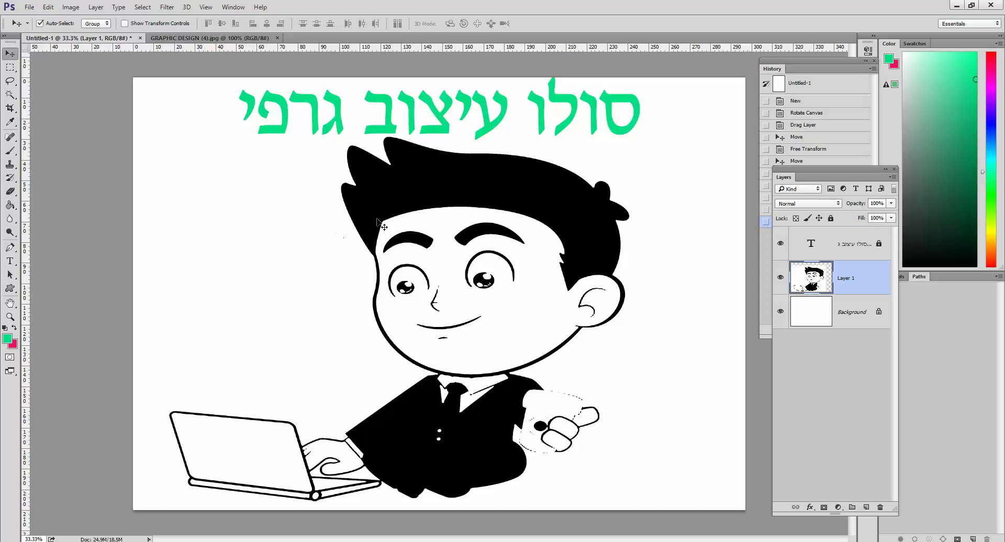
left_click(7, 339)
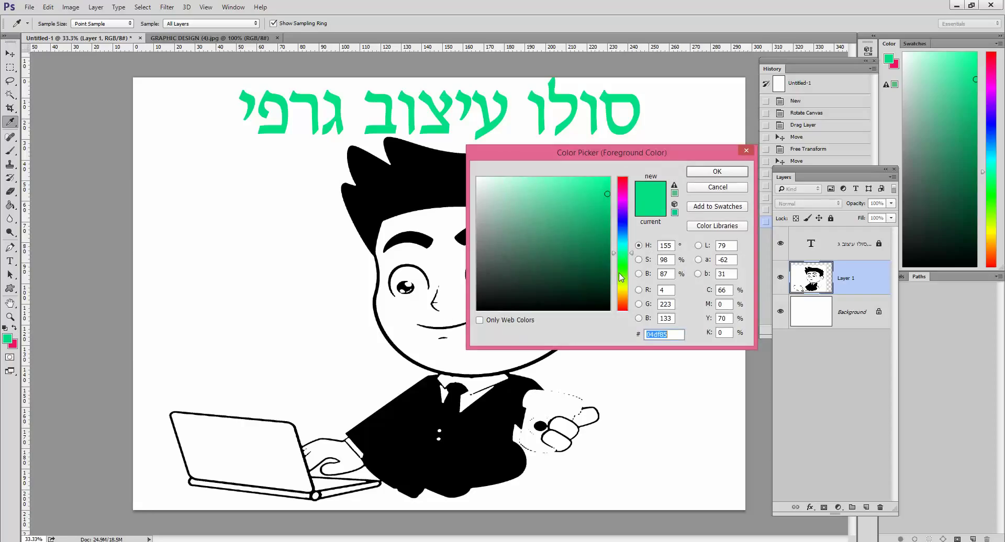
left_click(620, 274)
left_click_drag(605, 191, 609, 181)
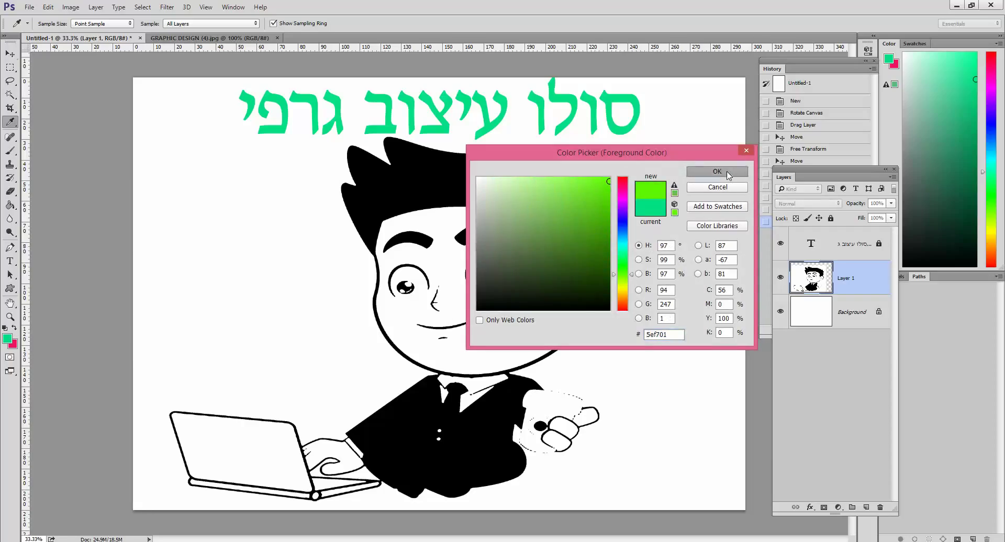
left_click(717, 172)
Set the background colour to blue 3d01ea
left_click(14, 344)
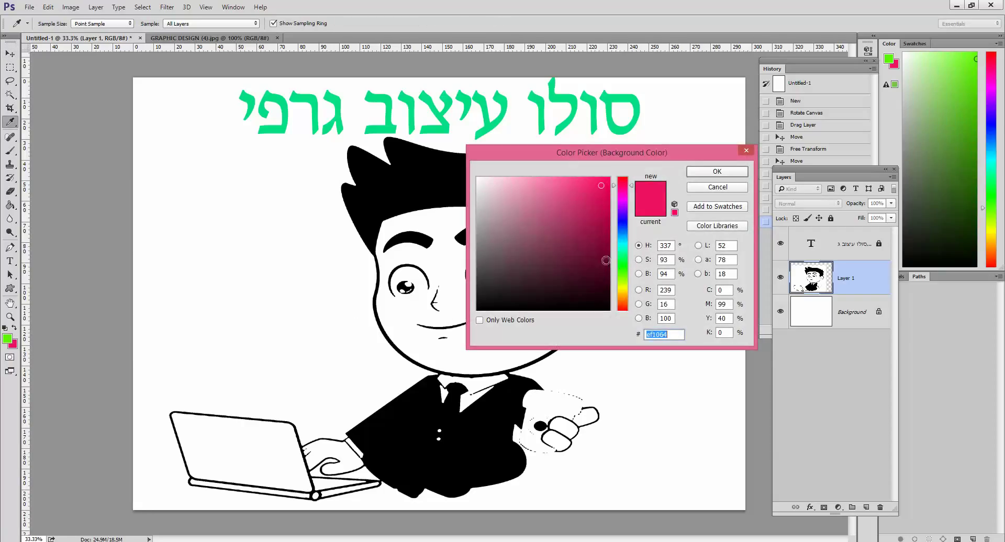
left_click(621, 259)
left_click_drag(620, 260, 616, 184)
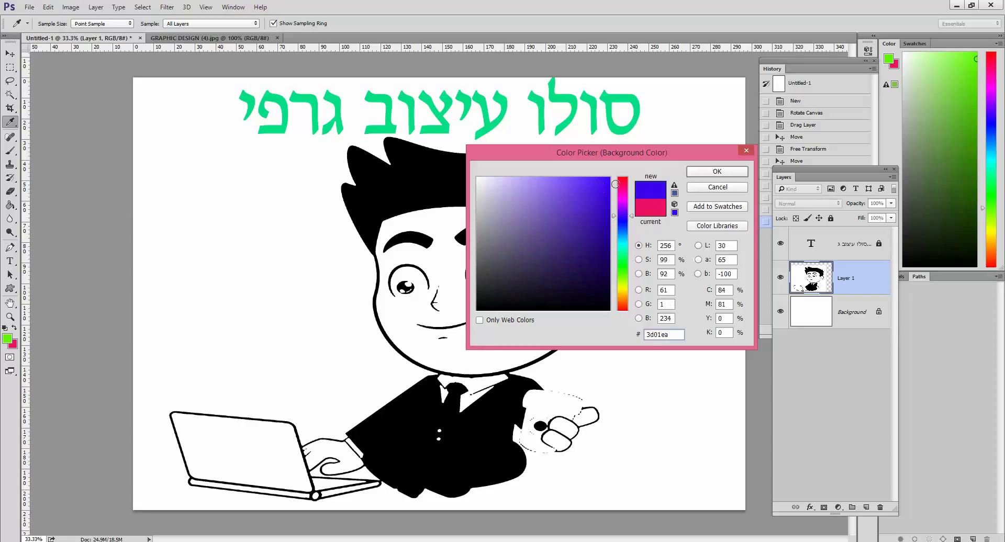
left_click(733, 172)
key("v")
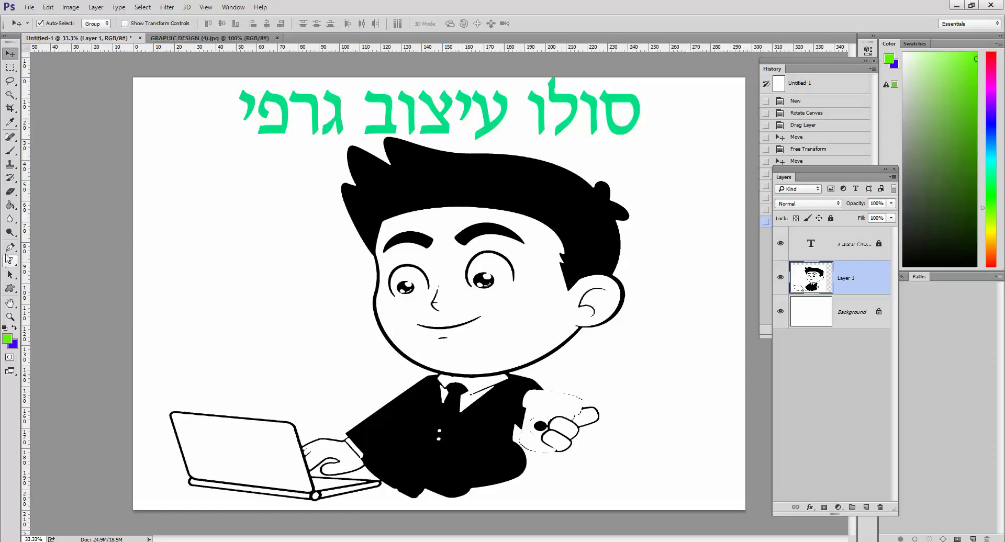
Try a Paint Bucket fill of the black suit with the green foreground colour, and undo it
left_click_drag(10, 205, 56, 211)
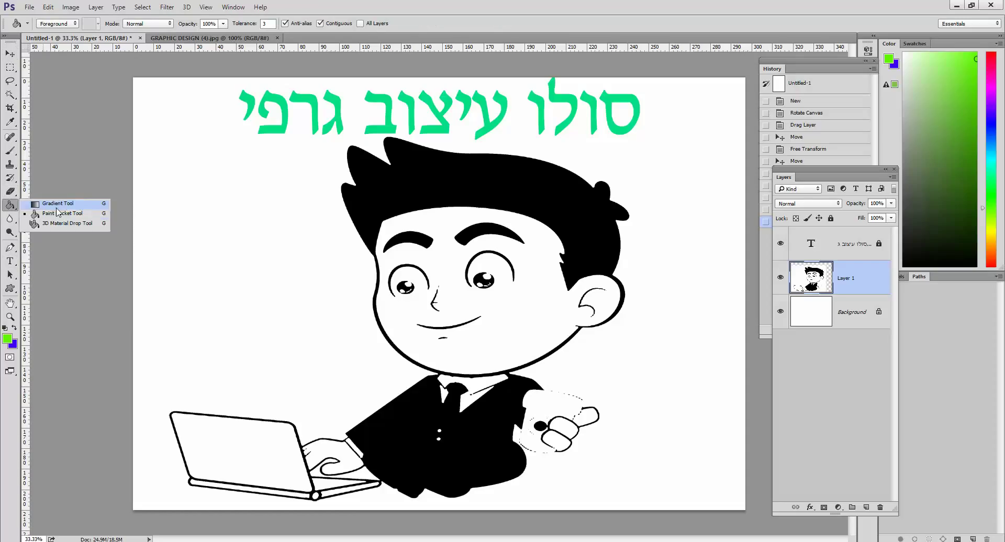
left_click(58, 215)
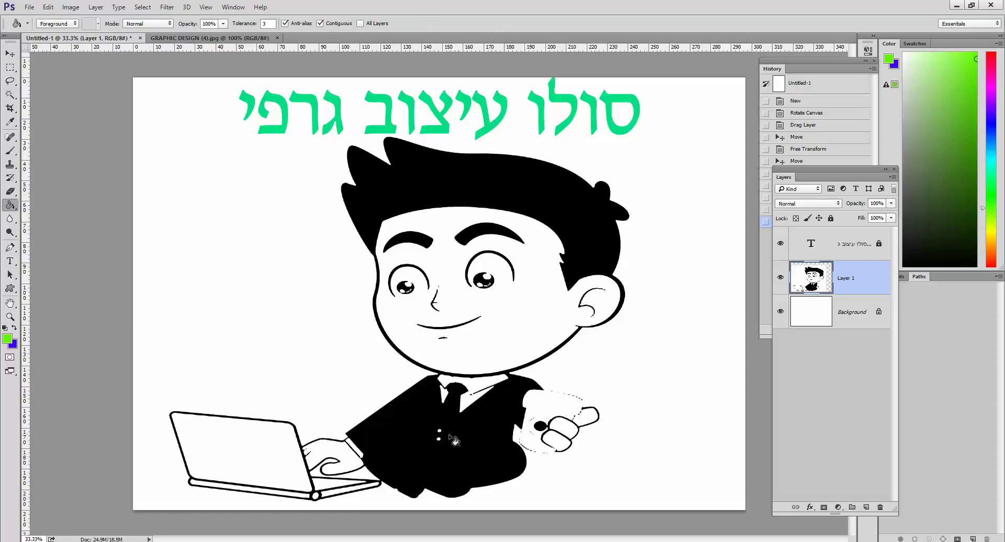
left_click(457, 454)
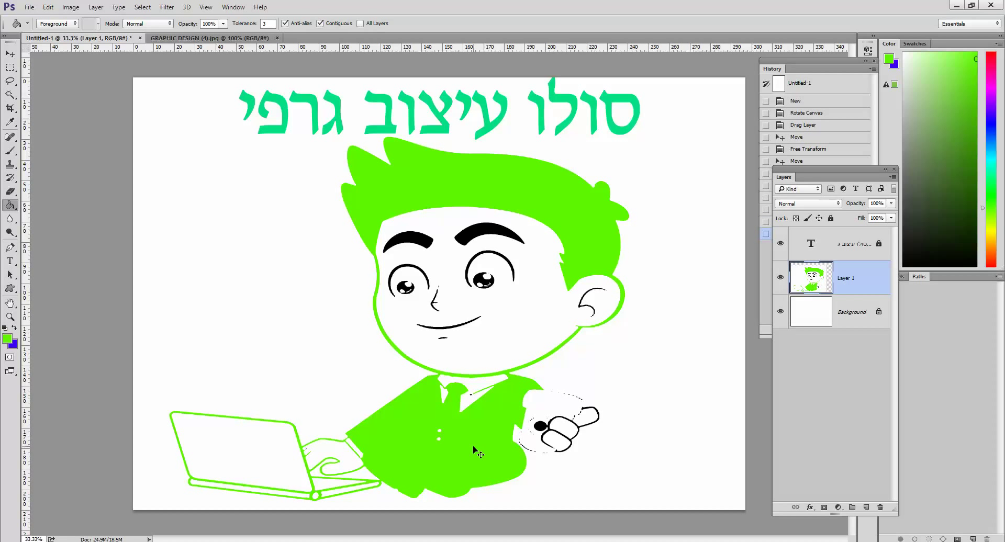
key("ctrl+z")
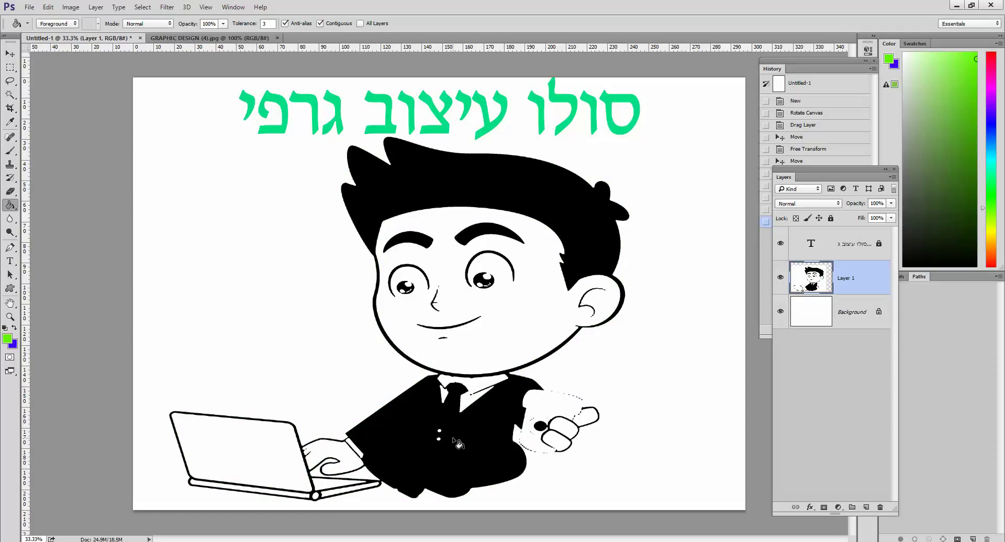
Try selecting the figure's black hair with the Magic Wand
left_click(17, 96)
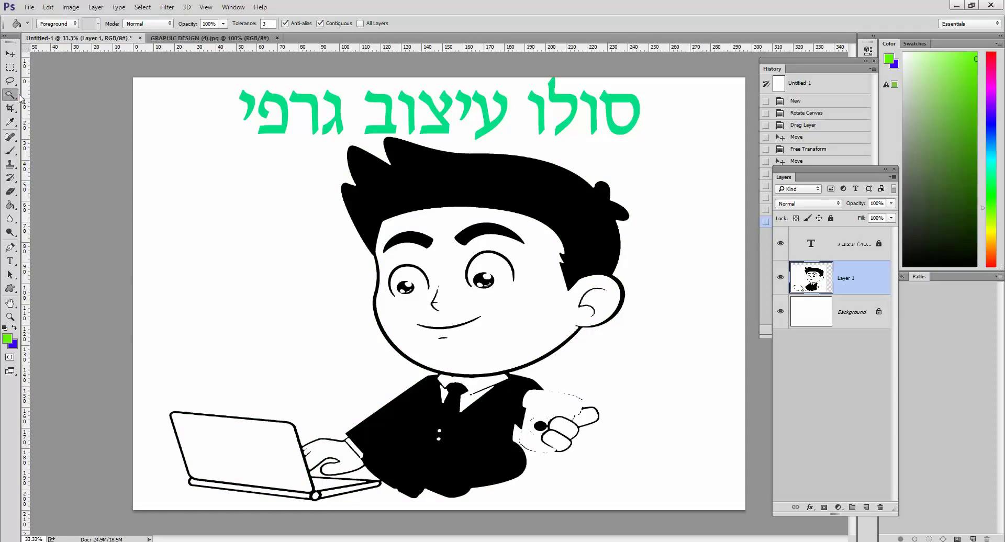
left_click_drag(20, 97, 56, 105)
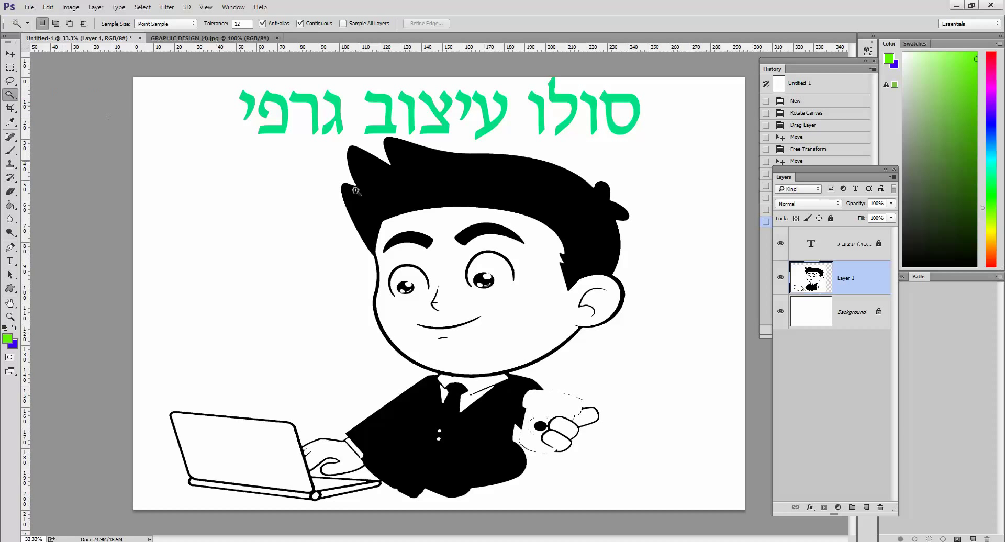
left_click(477, 186)
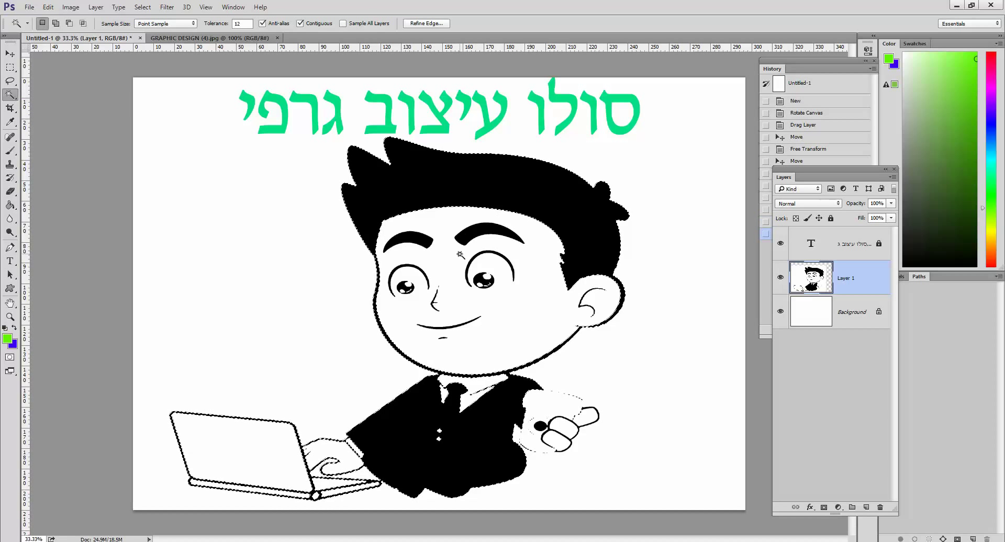
Isolate the hair with the Quick Selection tool, fill it with the green foreground colour, and clear the selection
left_click_drag(10, 95, 69, 101)
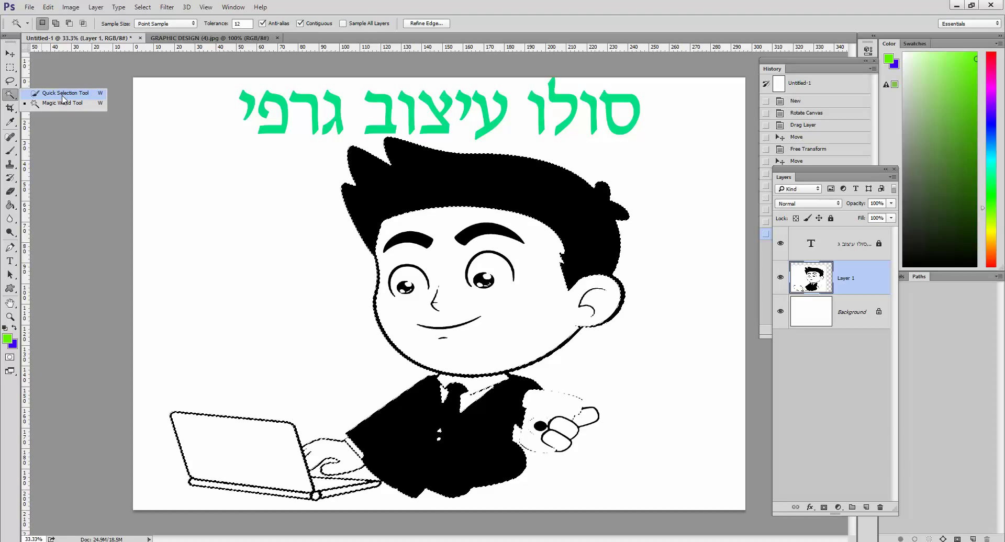
left_click(63, 95)
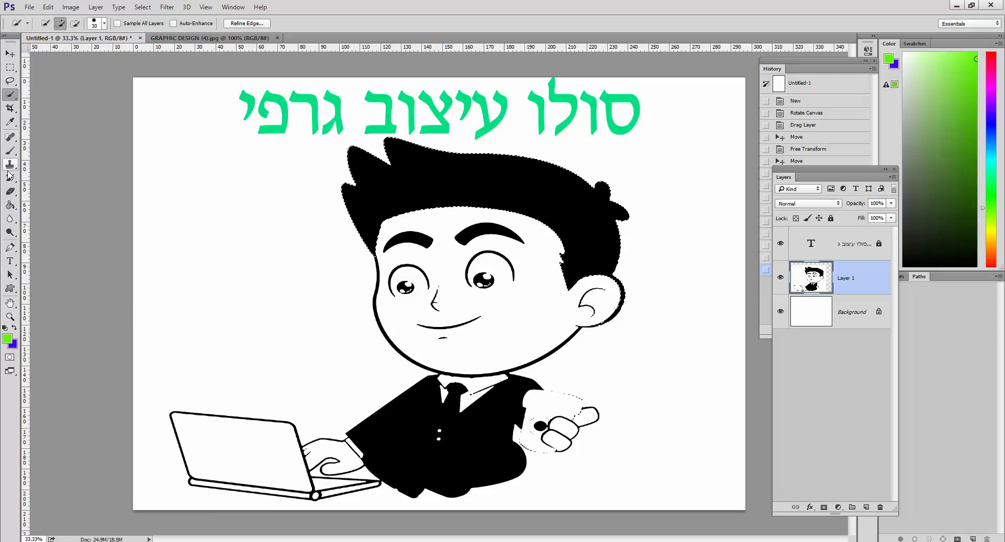
left_click(10, 205)
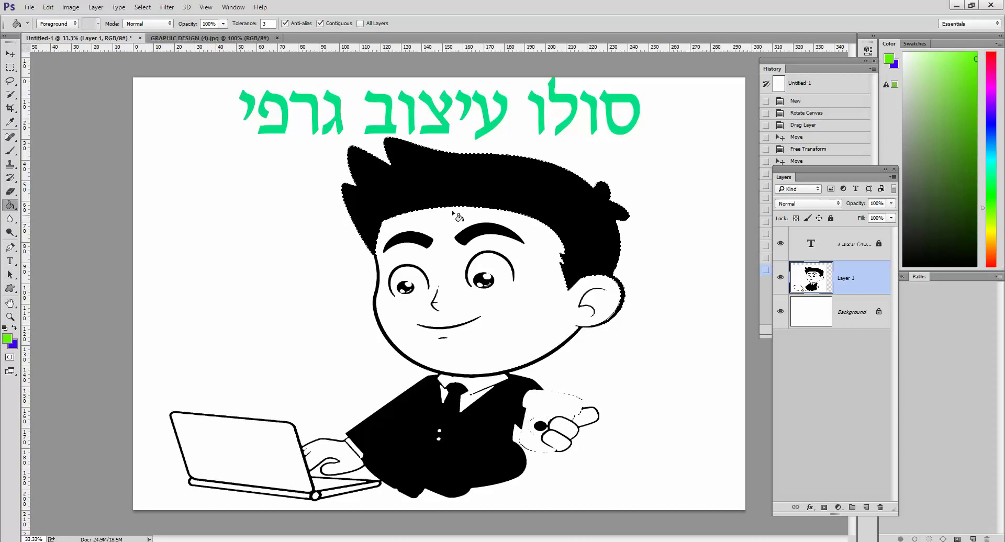
left_click(545, 225)
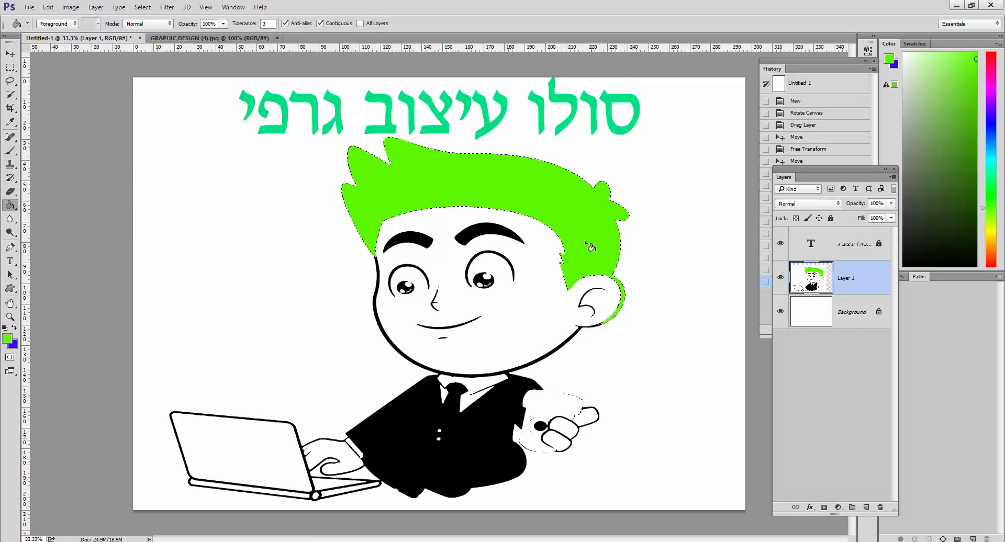
left_click(142, 8)
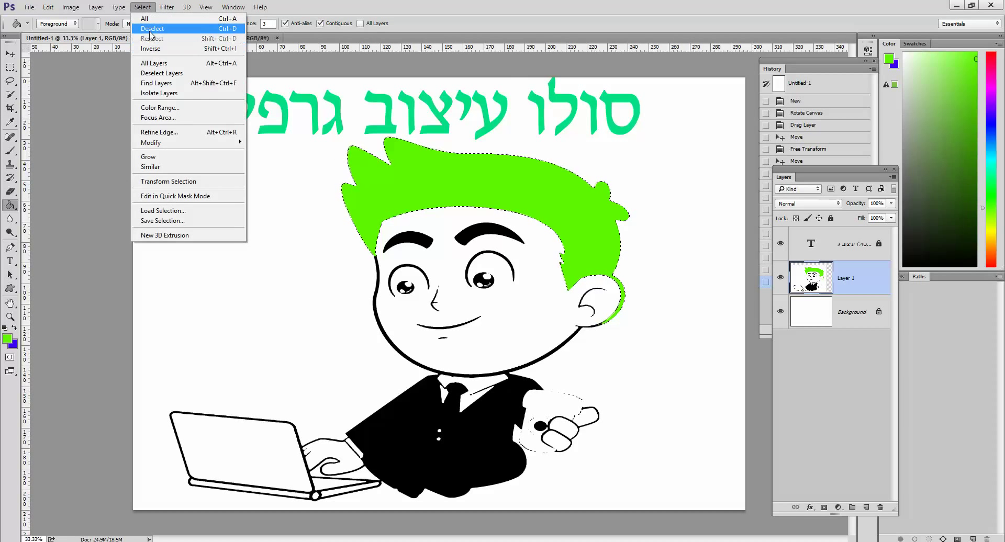
left_click(157, 26)
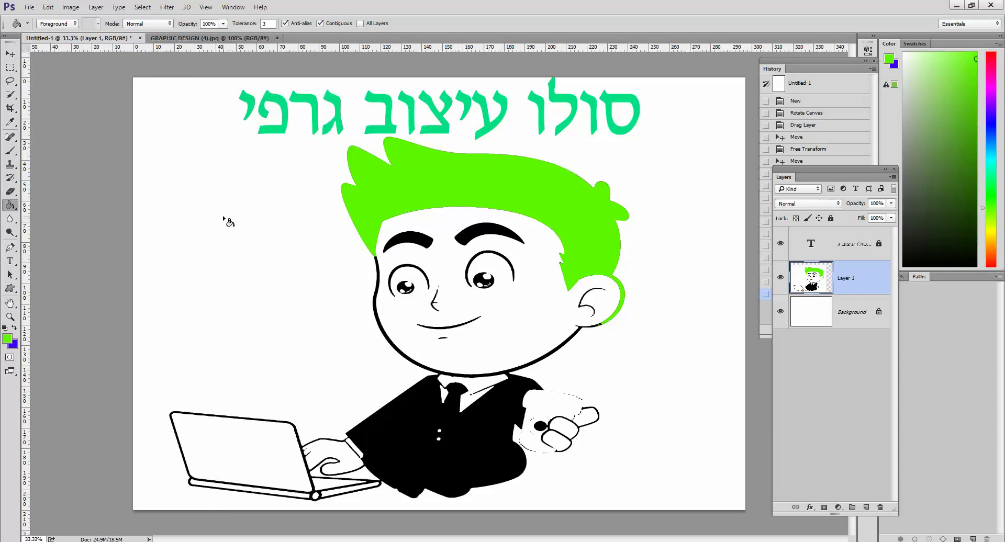
Select the left eyebrow with the Quick Selection tool and fill it with a red foreground colour using the Paint Bucket
left_click(9, 97)
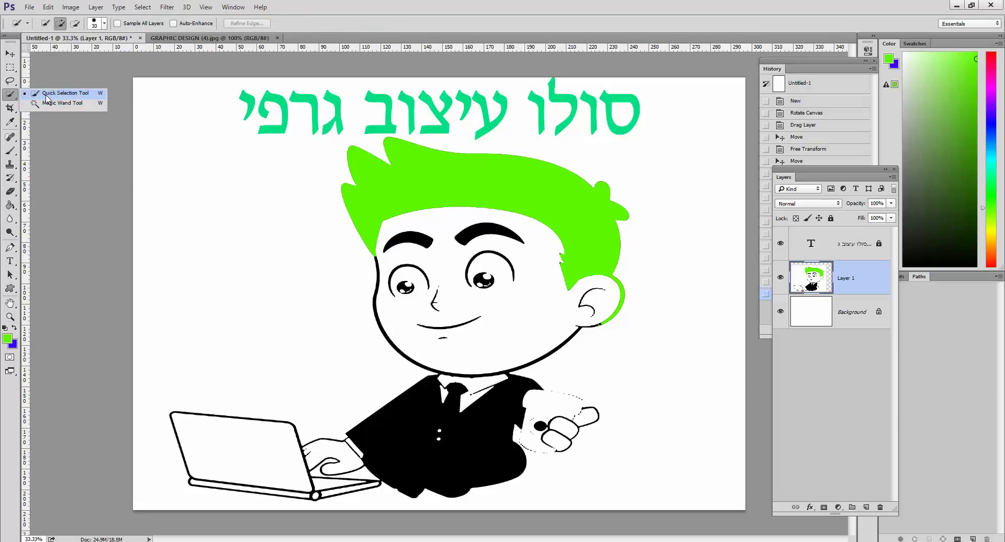
left_click(46, 94)
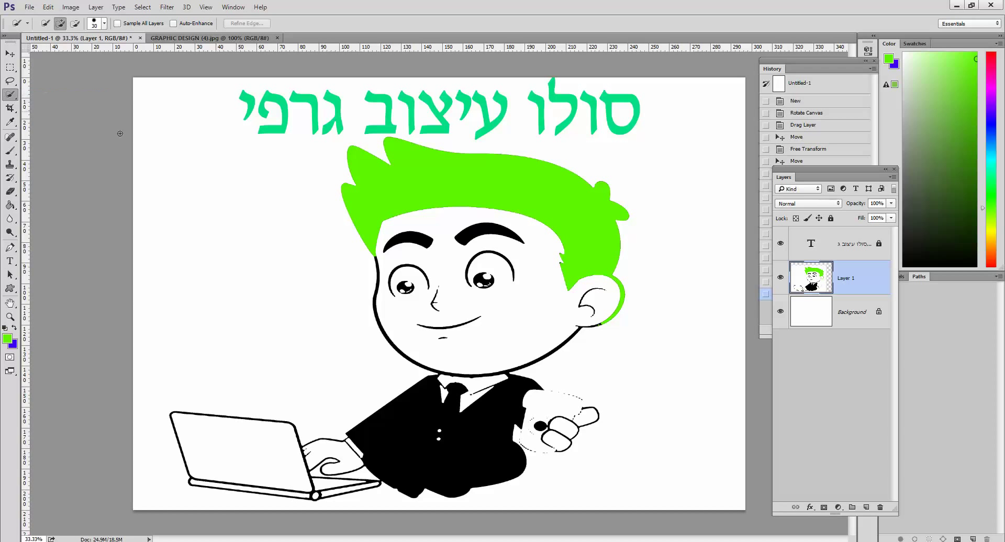
left_click(412, 240)
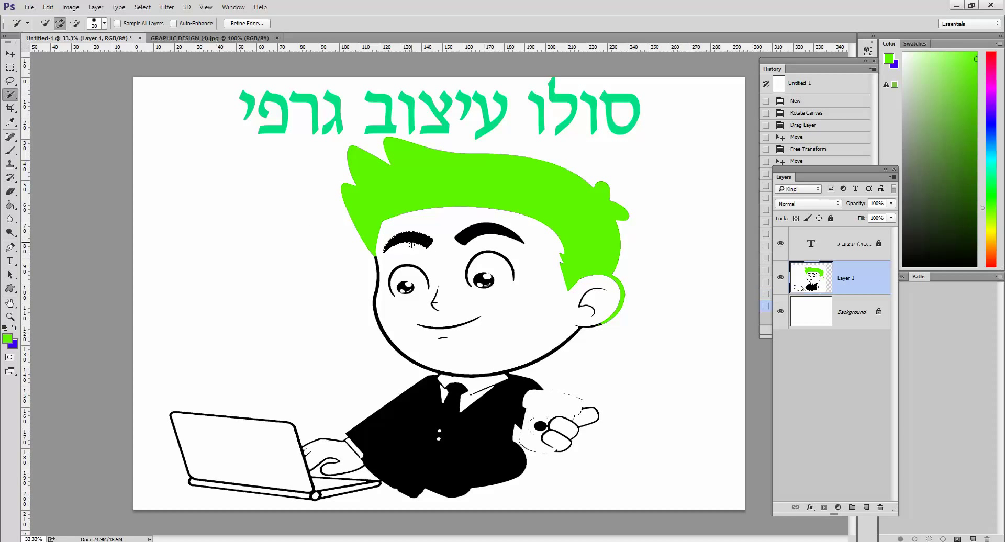
left_click(7, 339)
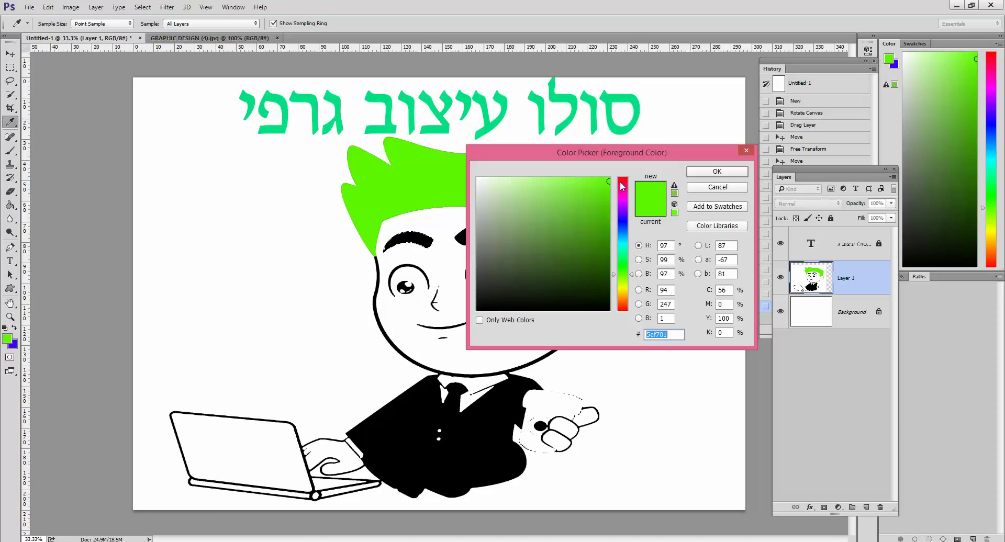
left_click(622, 183)
left_click(592, 187)
left_click(717, 171)
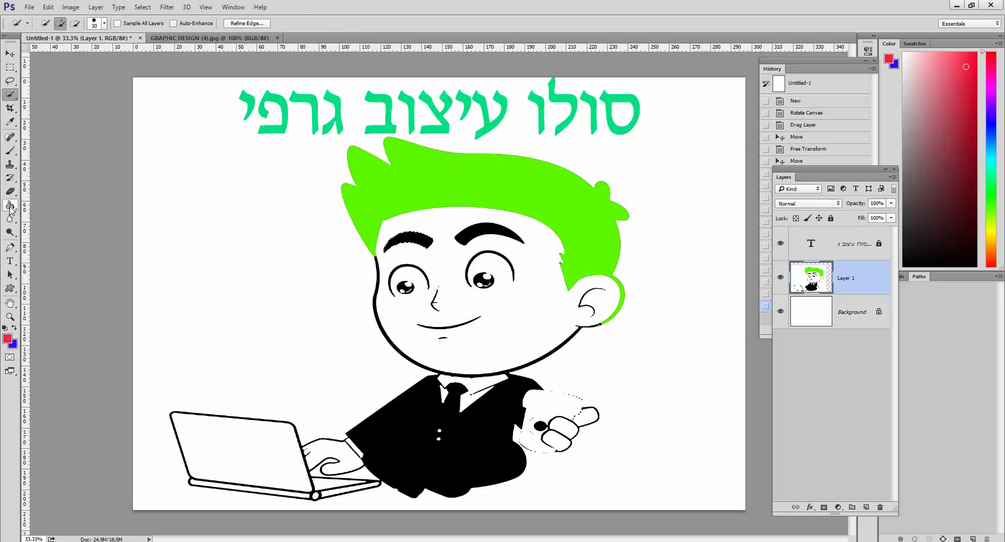
left_click(10, 205)
left_click(425, 240)
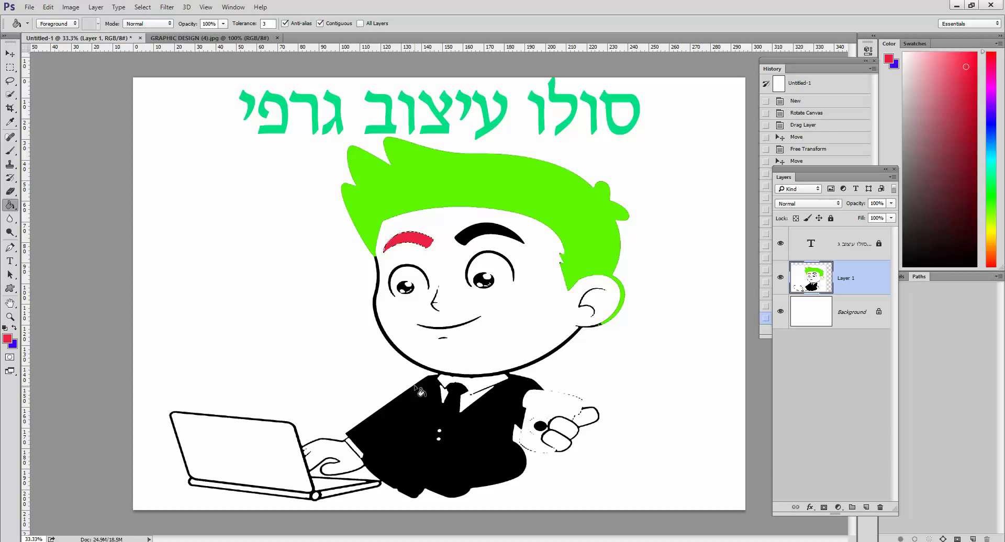
Clear the eyebrow selection and select the black suit with the Quick Selection tool
left_click(10, 94)
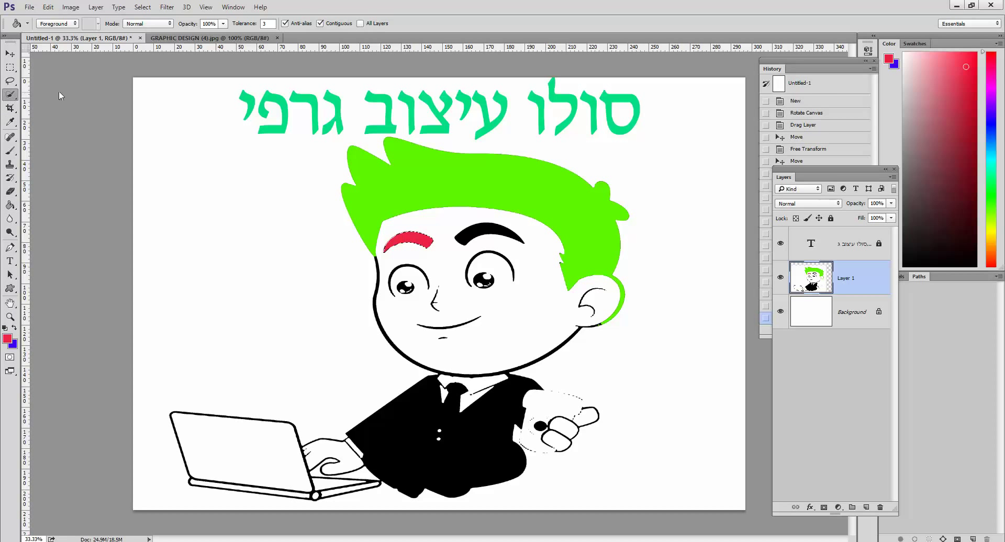
left_click(74, 96)
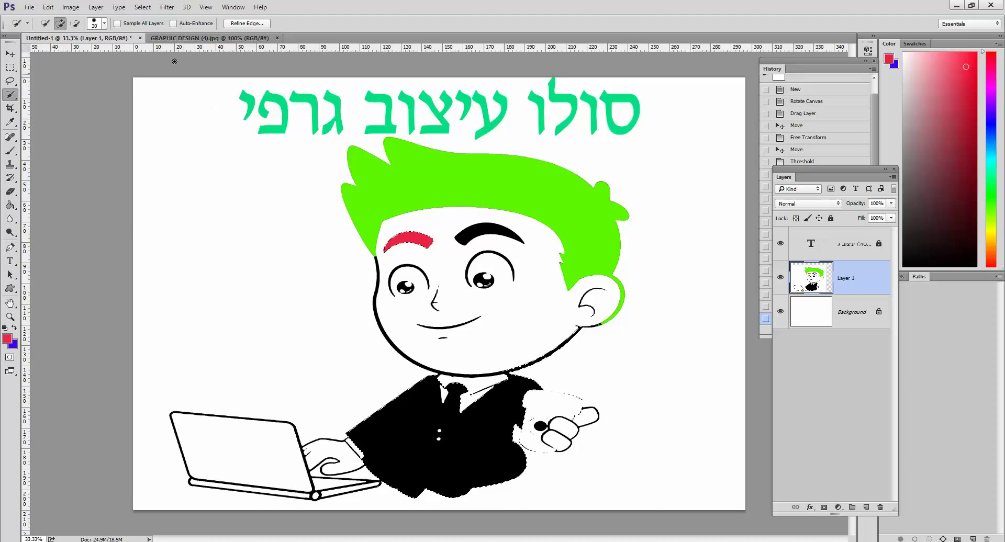
left_click(143, 7)
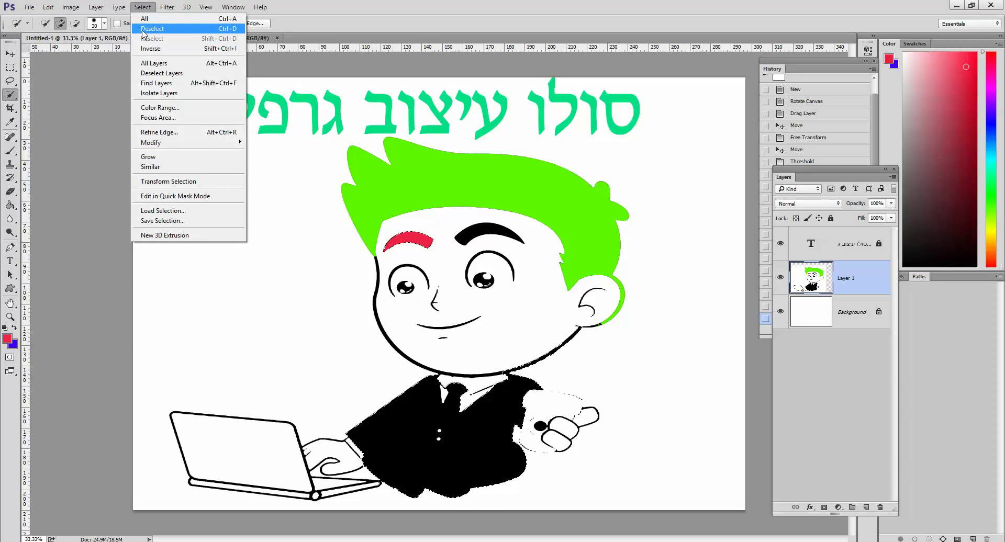
left_click(143, 33)
left_click(413, 474)
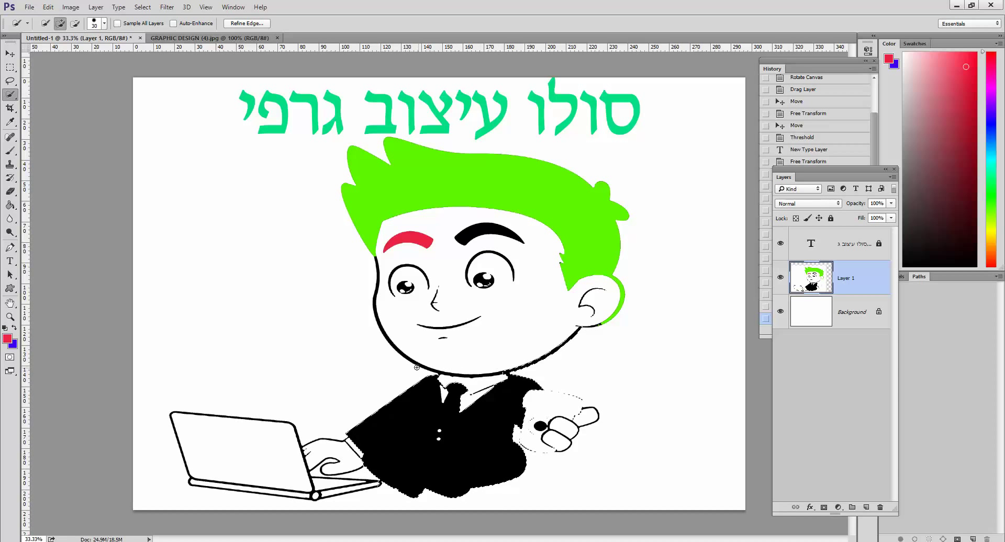
Subtract the jaw outline above the collar from the suit selection with the Lasso tool
left_click(12, 81)
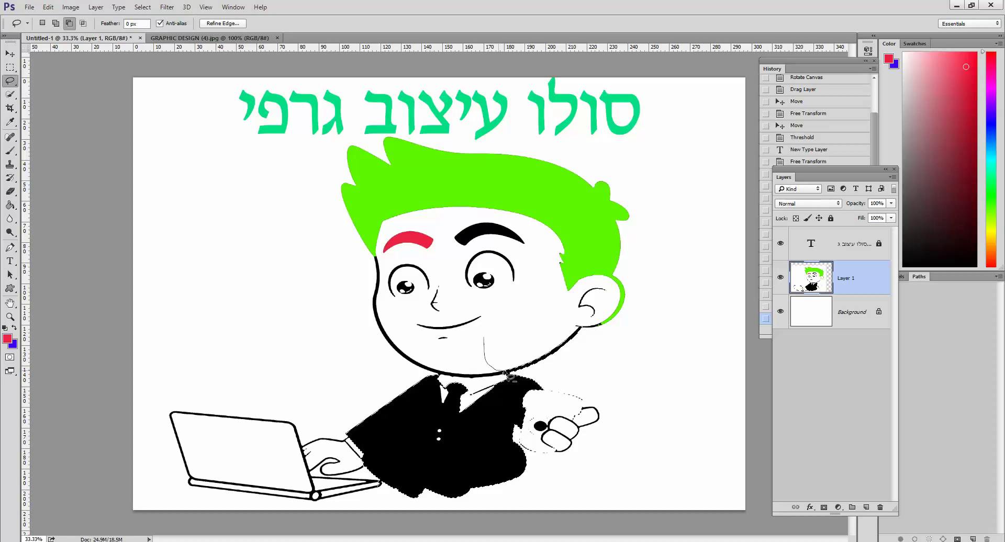
mouse_move(580, 359)
left_mouse_down()
mouse_move(585, 325)
mouse_move(543, 309)
mouse_move(490, 319)
mouse_move(486, 343)
left_mouse_up()
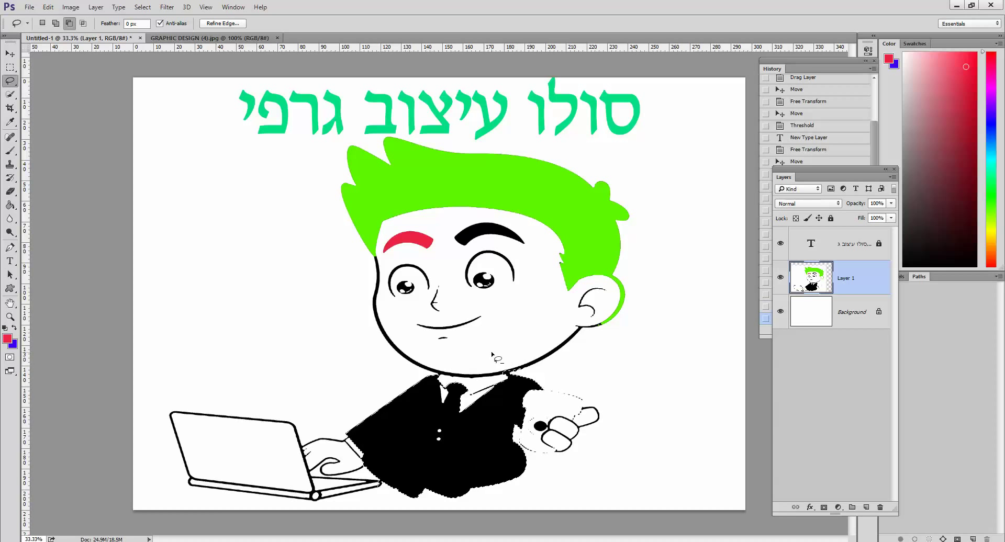
mouse_move(513, 379)
left_mouse_down()
mouse_move(529, 366)
mouse_move(491, 367)
left_mouse_up()
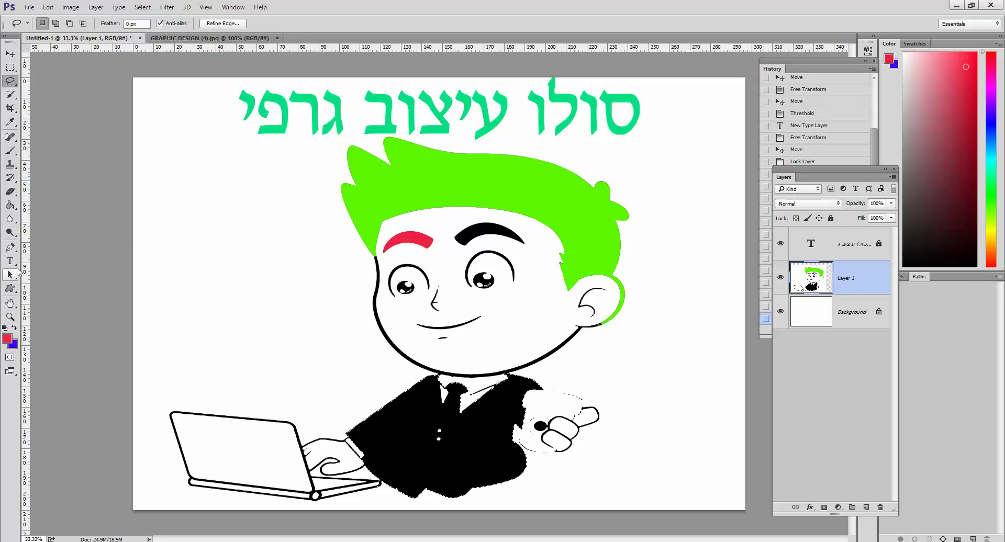
Swap the foreground and background colours and fill the selected suit with blue using the Paint Bucket
left_click(11, 206)
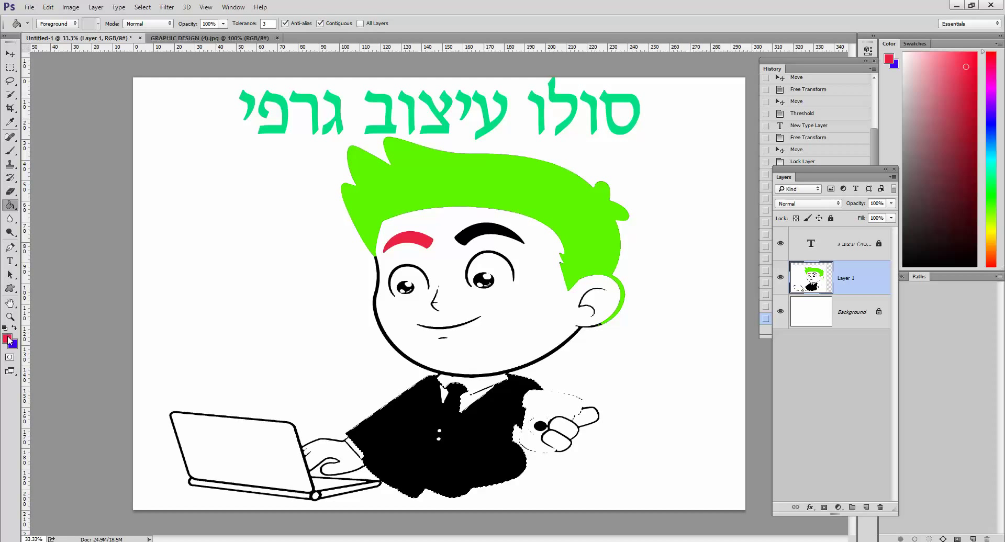
left_click(15, 328)
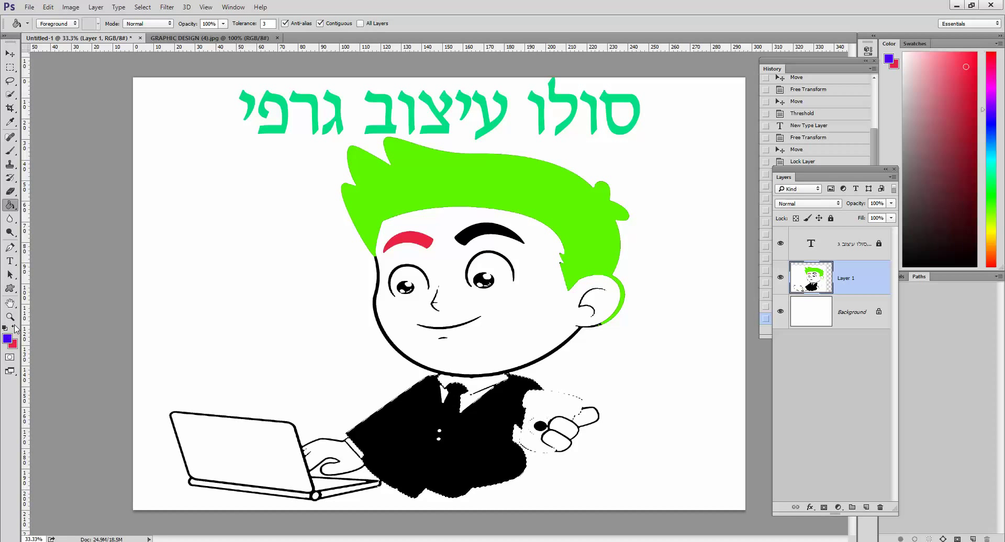
left_click(400, 429)
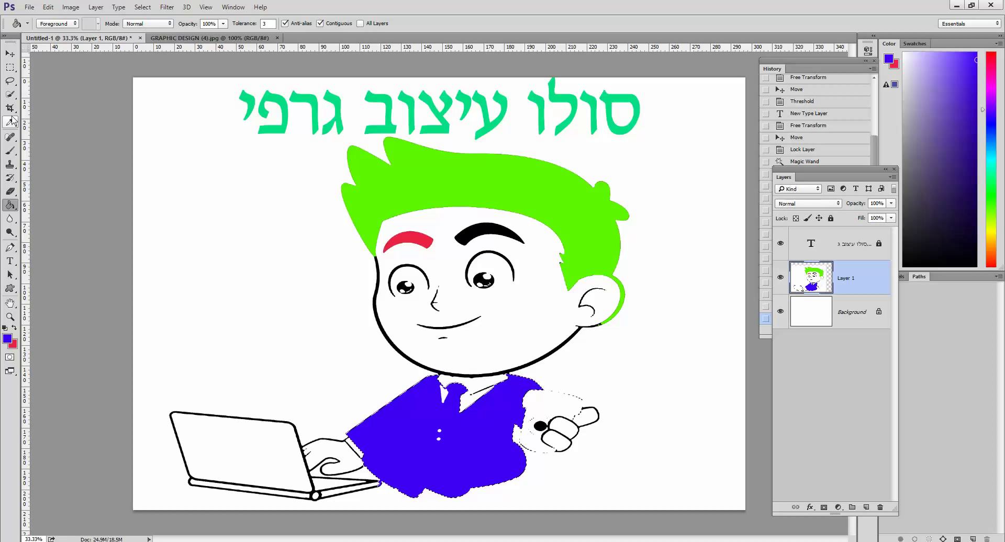
Fill the cartoon's face with blue using the Paint Bucket, swap the foreground and background colours, and refill the face with red
left_click(12, 208)
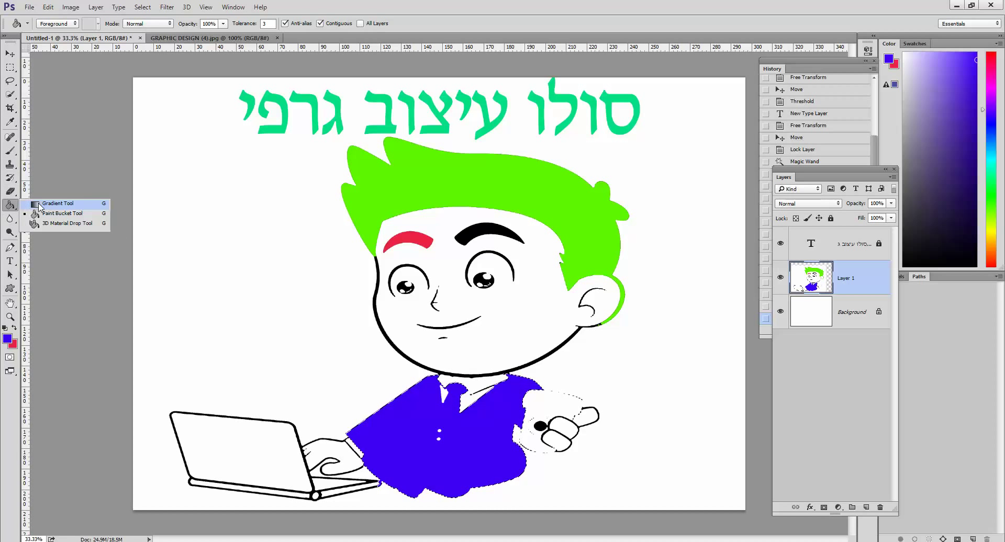
left_click(47, 213)
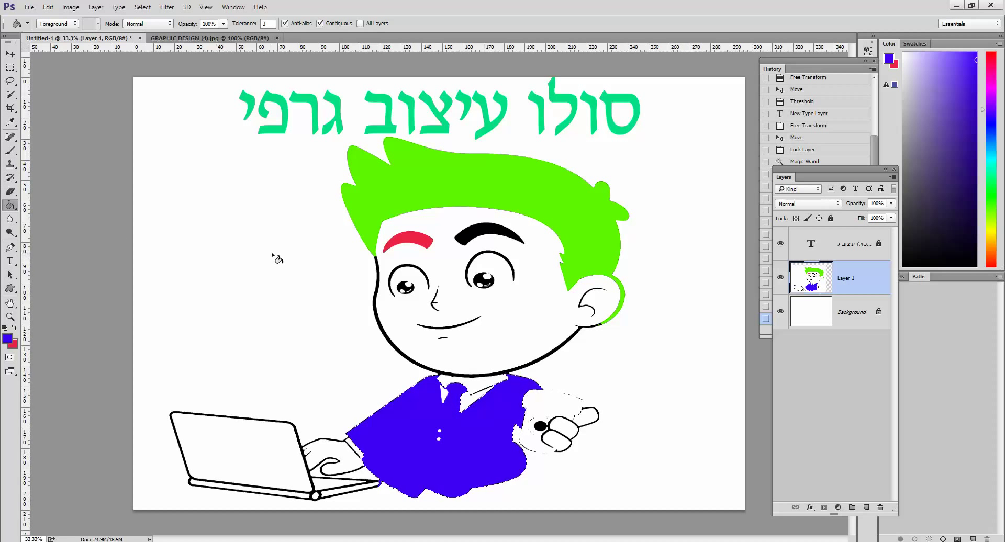
left_click(520, 317)
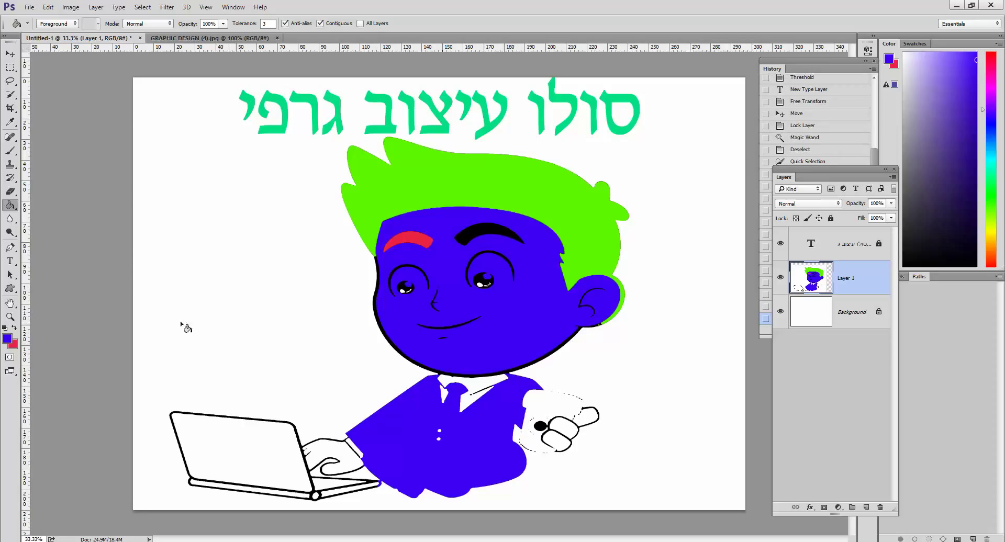
left_click(14, 328)
left_click(508, 314)
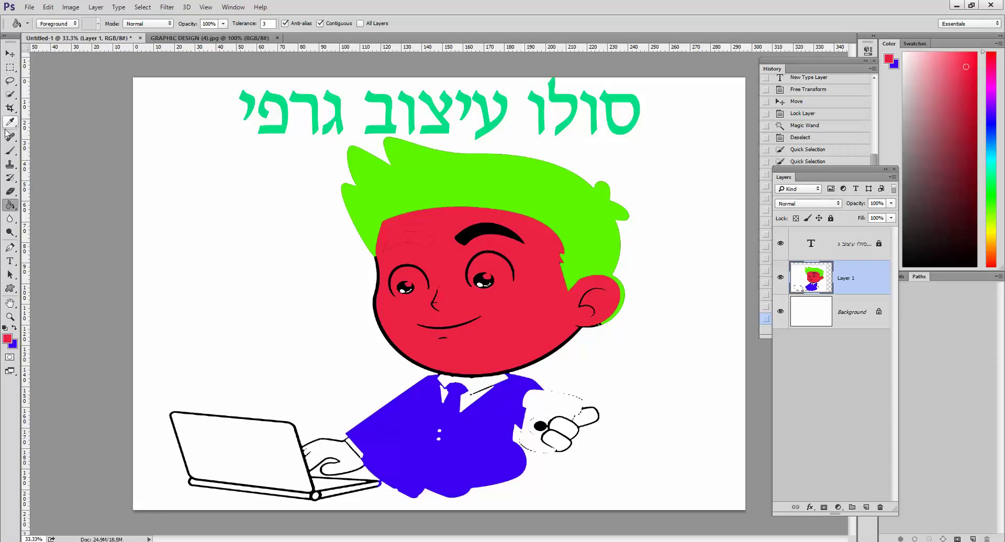
Select the green hair with the Magic Wand tool
left_click(9, 95)
left_click(50, 104)
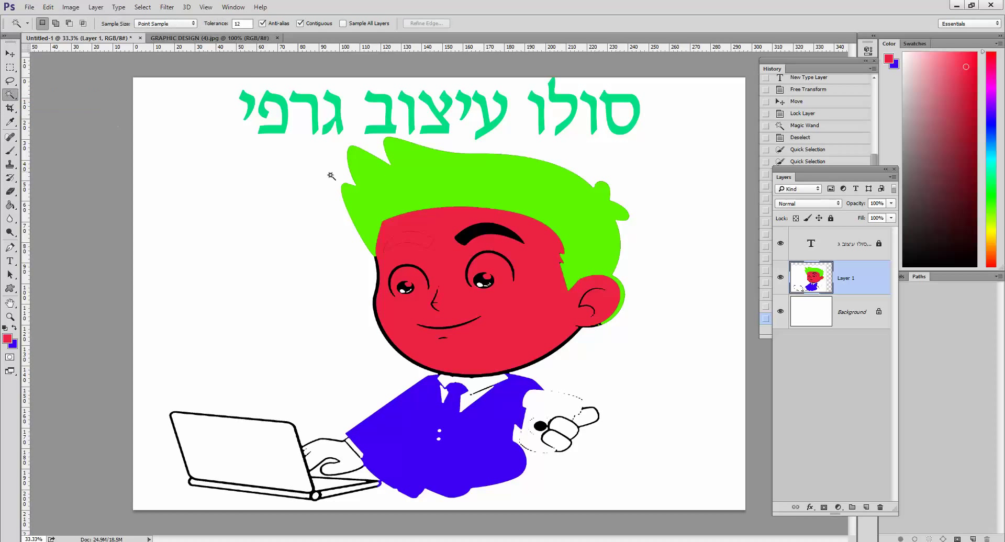
left_click(423, 182)
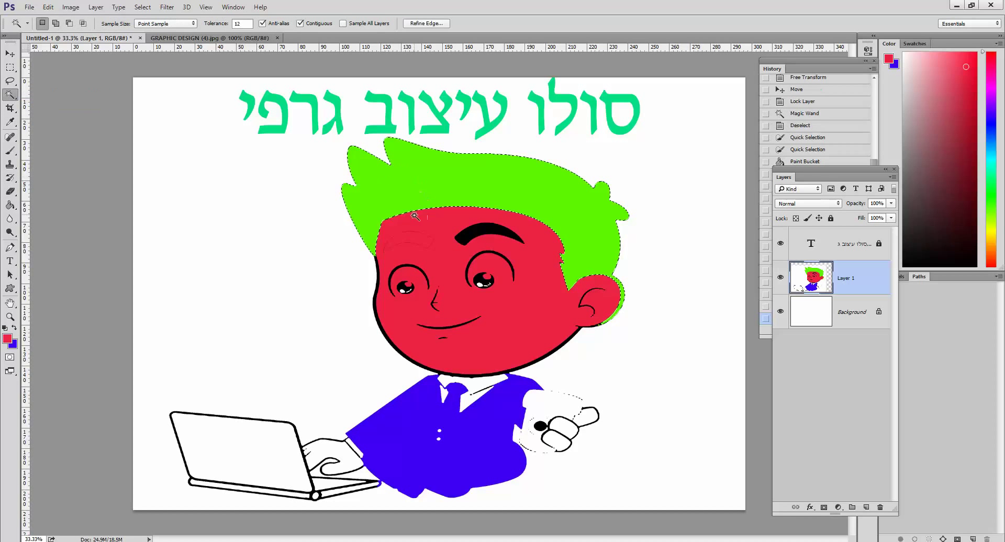
Feather the hair selection with a radius of 20 pixels
left_click(137, 8)
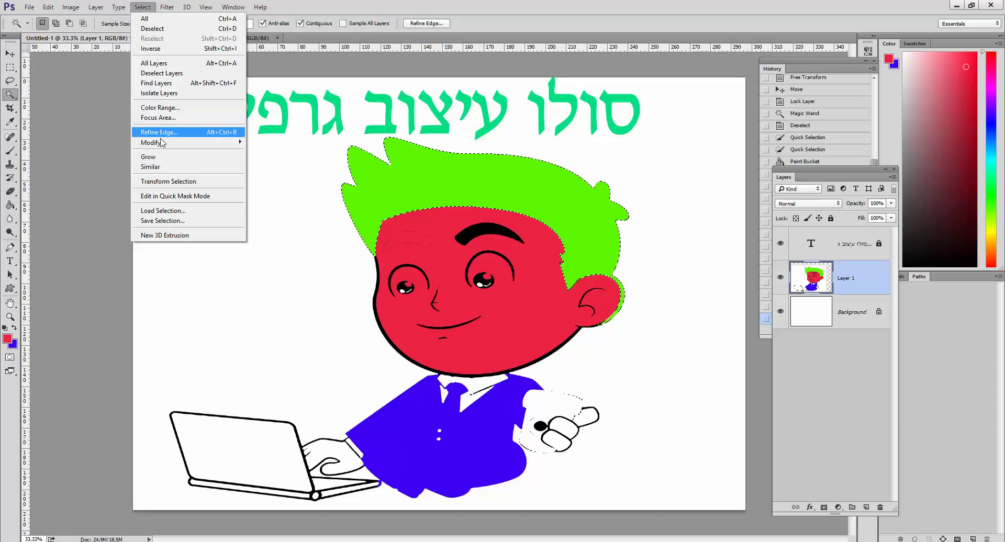
mouse_move(169, 143)
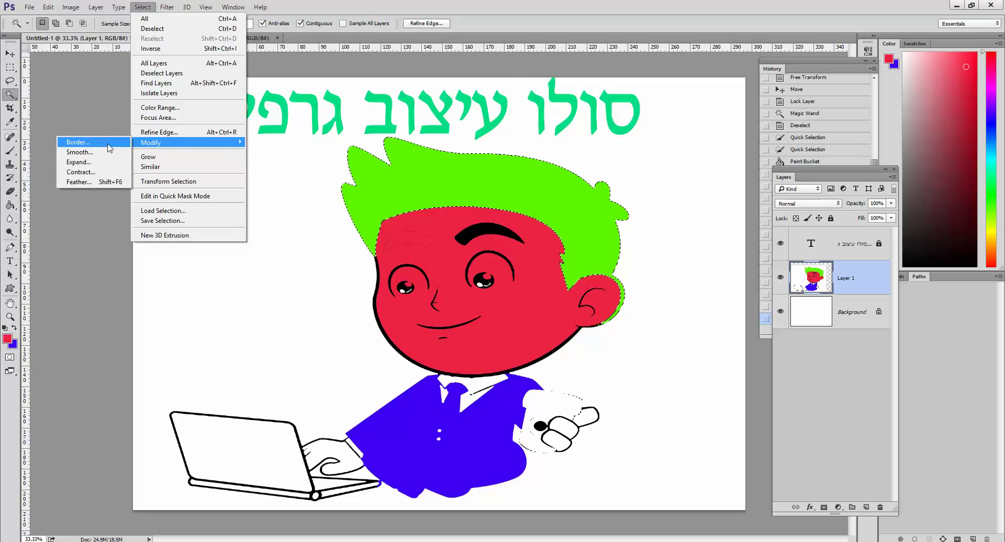
left_click(93, 180)
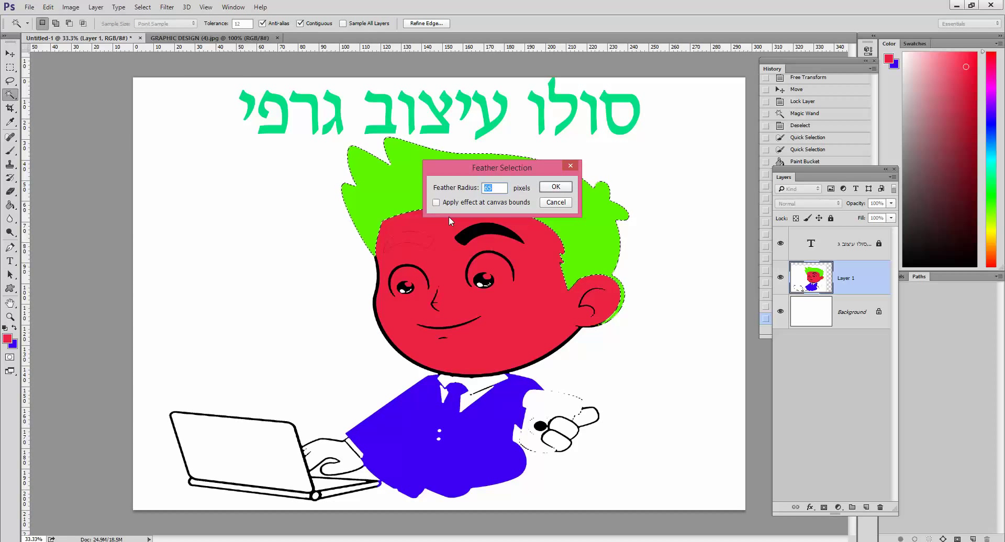
type("2")
type("0")
key("Return")
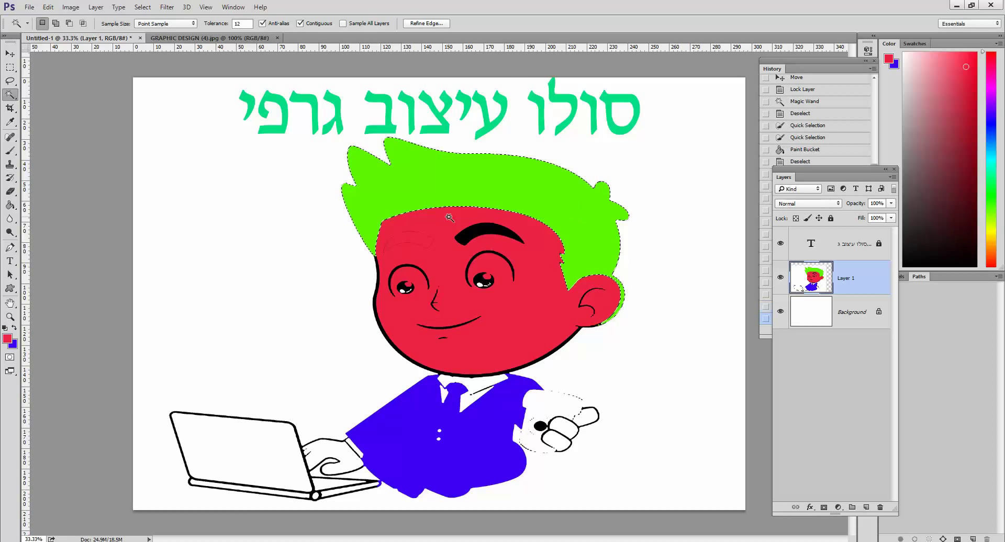
Stroke the feathered hair selection with a 35 px centred line in near-black colour 151313
left_click(48, 7)
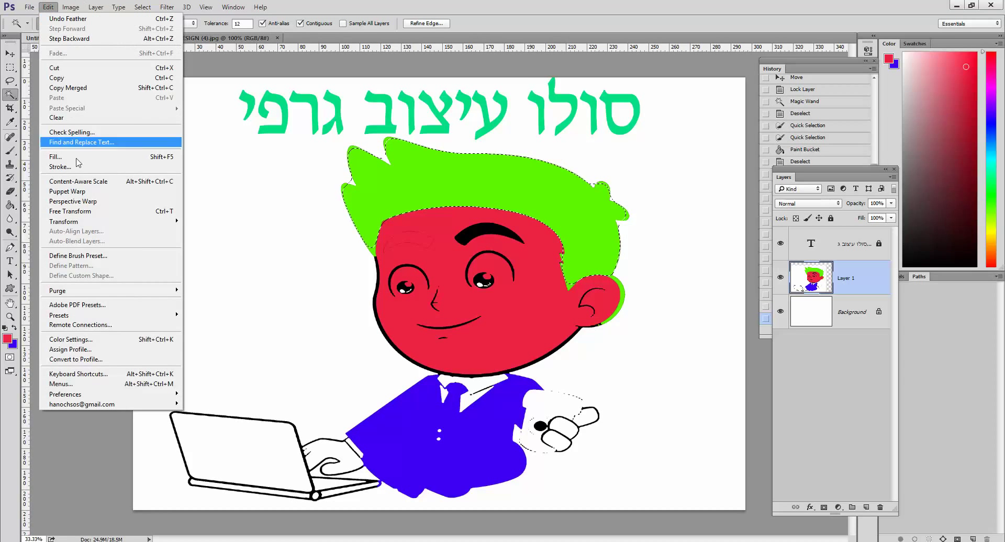
left_click(81, 167)
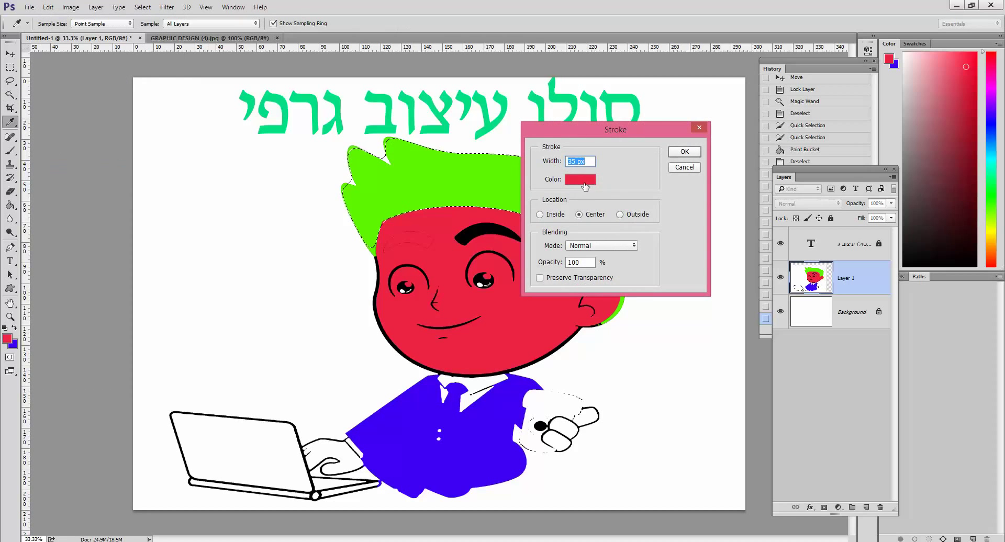
left_click(585, 180)
left_click_drag(559, 278, 489, 300)
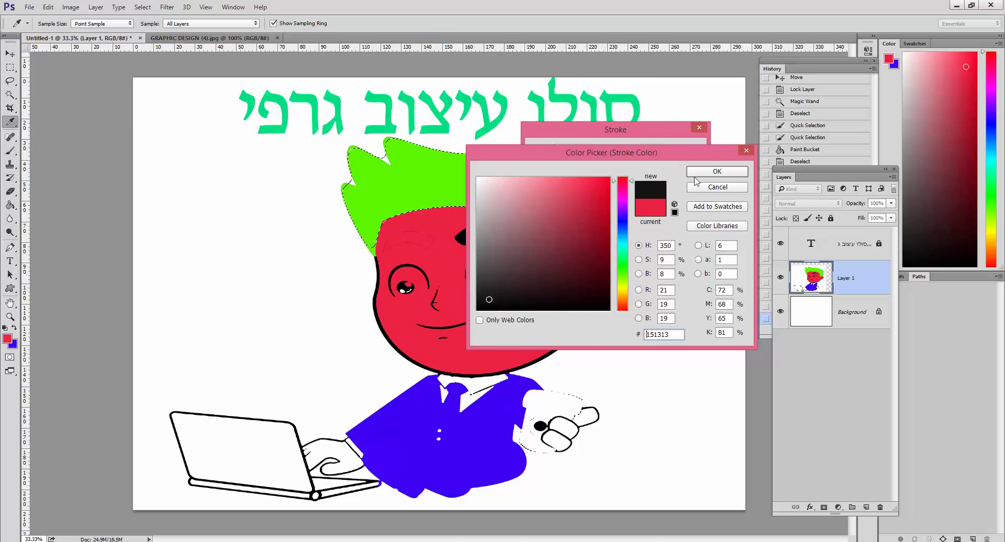
left_click(707, 178)
left_click(685, 153)
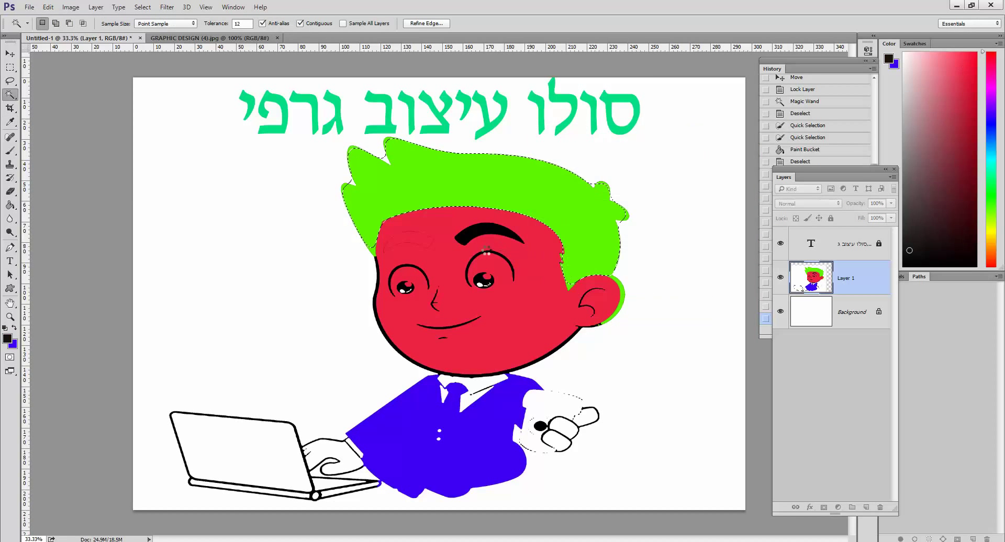
Clear the selection to inspect the stroked hair edge, and undo both the deselection and the stroke
key("ctrl+d")
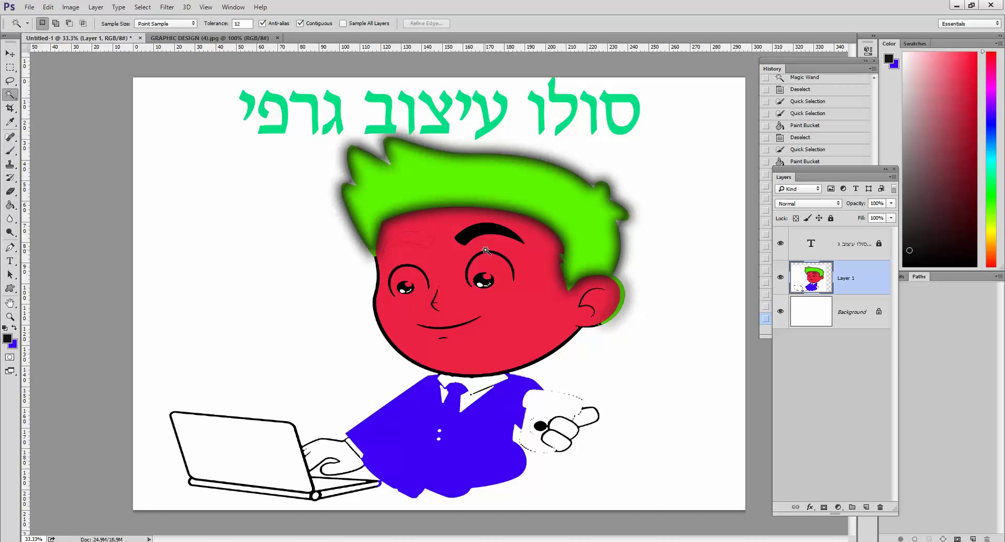
scroll(490, 252, "up", 1)
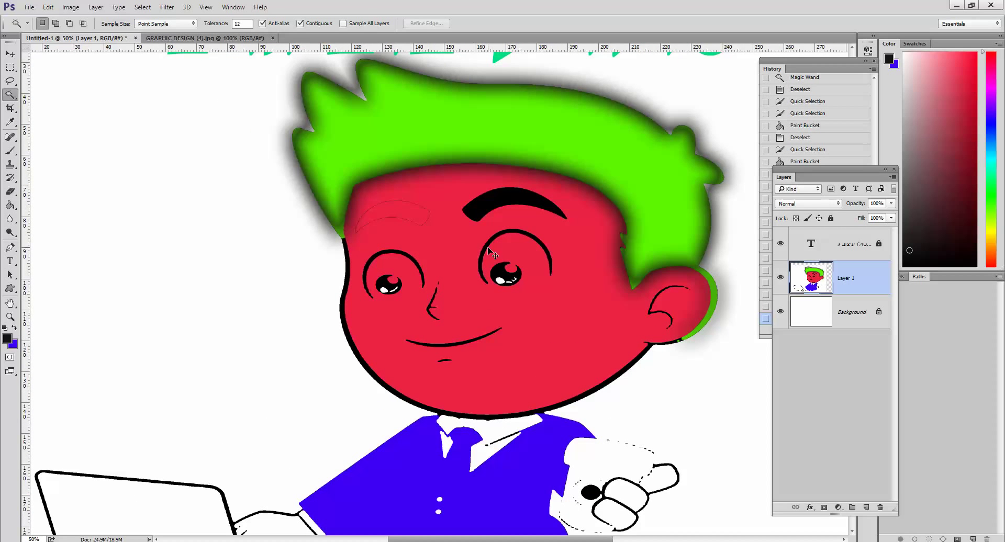
scroll(488, 250, "up", 1)
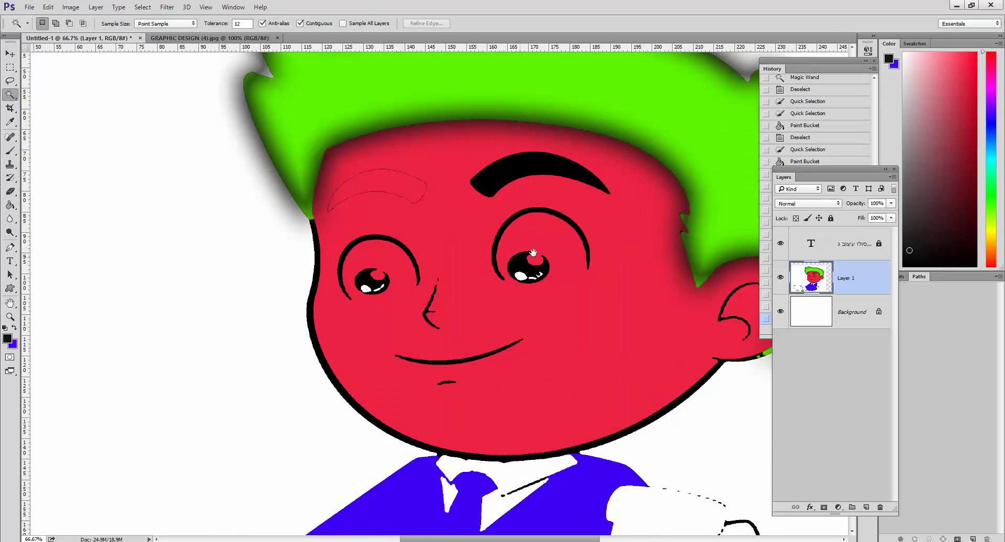
left_click_drag(533, 253, 370, 347)
scroll(424, 298, "up", 2)
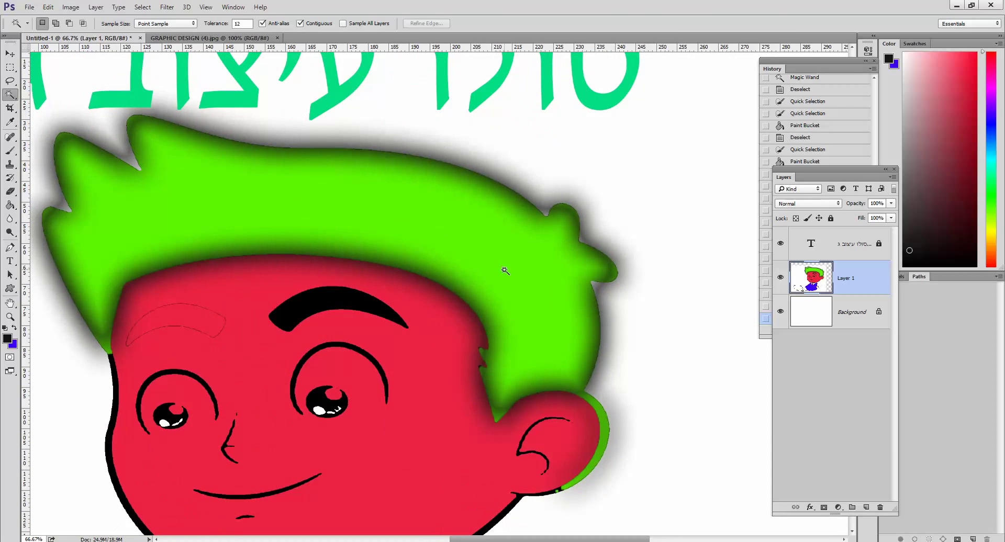
key("ctrl+alt+z")
key("ctrl+alt+z")
Move the Layers panel clear of the History list and stroke the feathered hair selection with a 40 px near-black centred line
left_click_drag(828, 170, 580, 323)
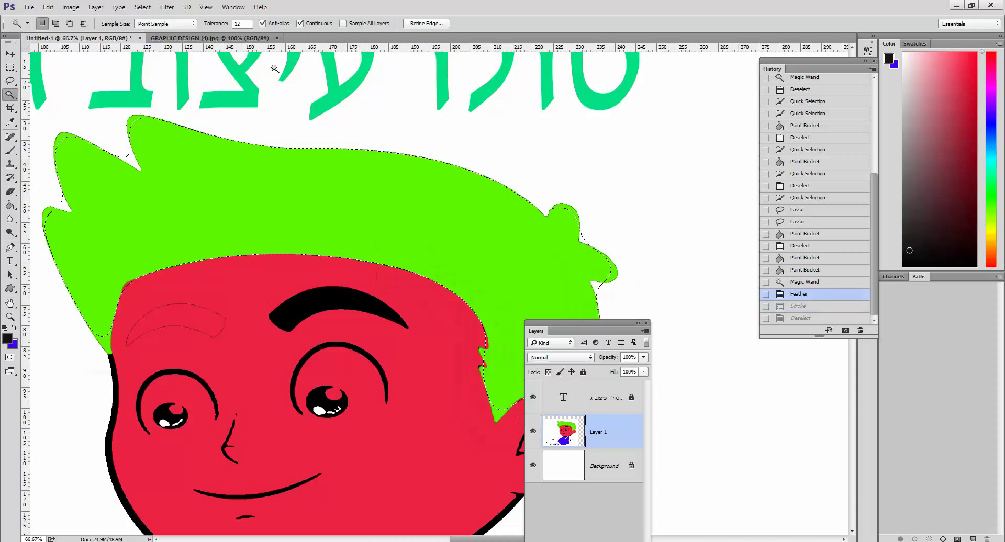
left_click(48, 8)
left_click(73, 166)
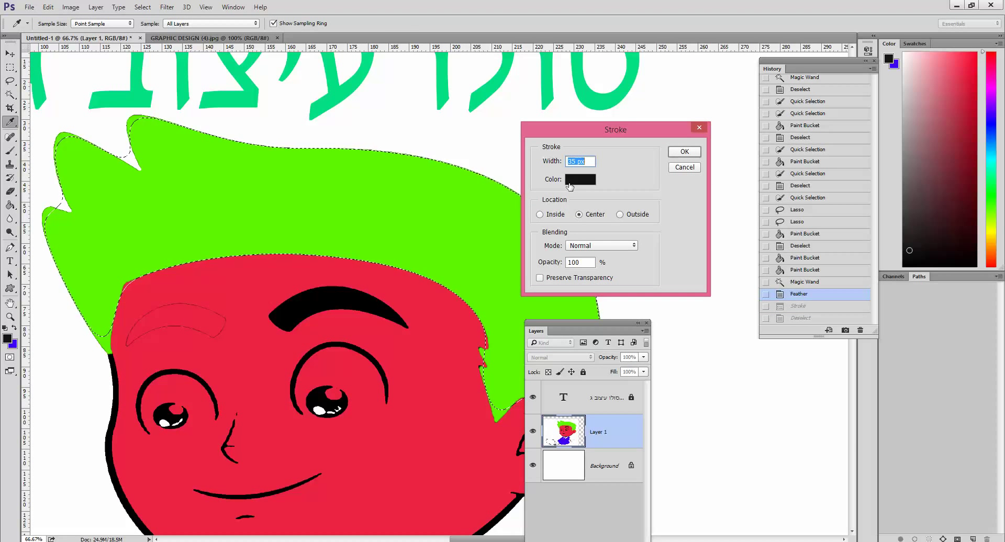
type("40")
key("Return")
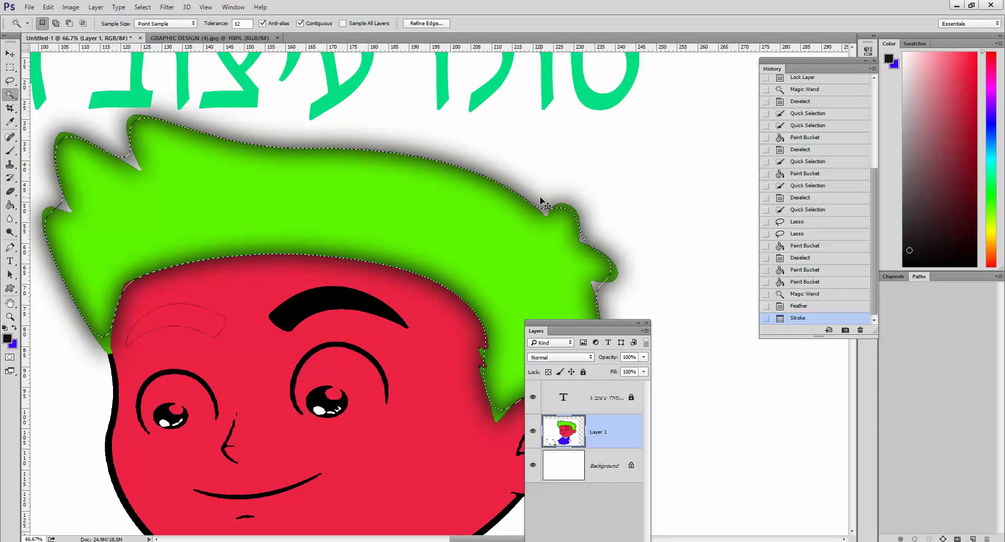
Move the Layers panel off the cartoon's face and clear the hair selection
key("ctrl+0")
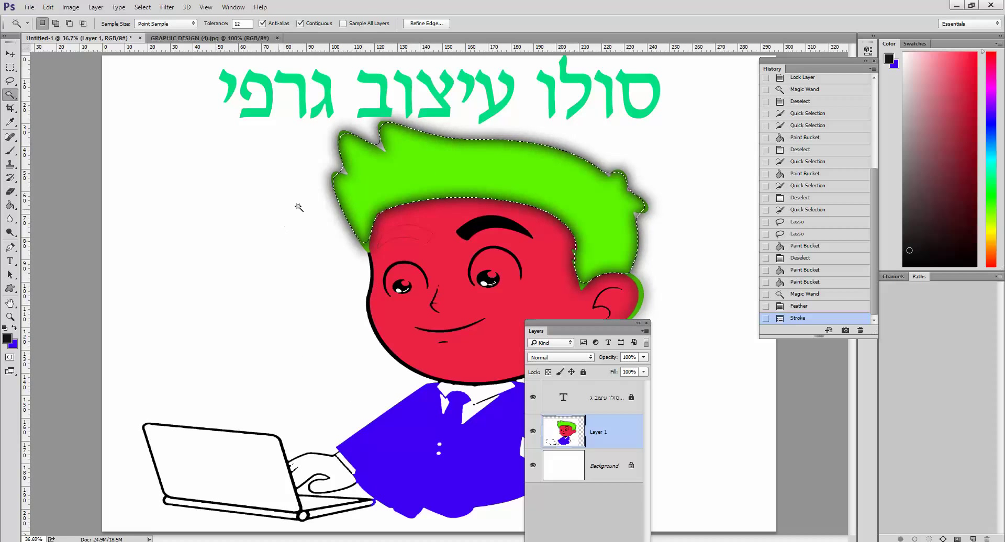
left_click_drag(564, 335, 718, 334)
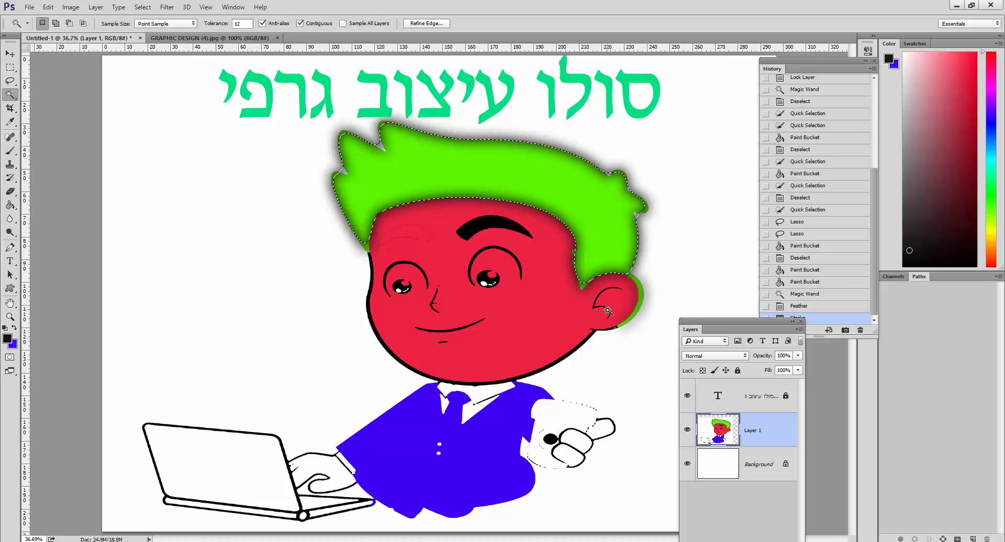
key("ctrl+d")
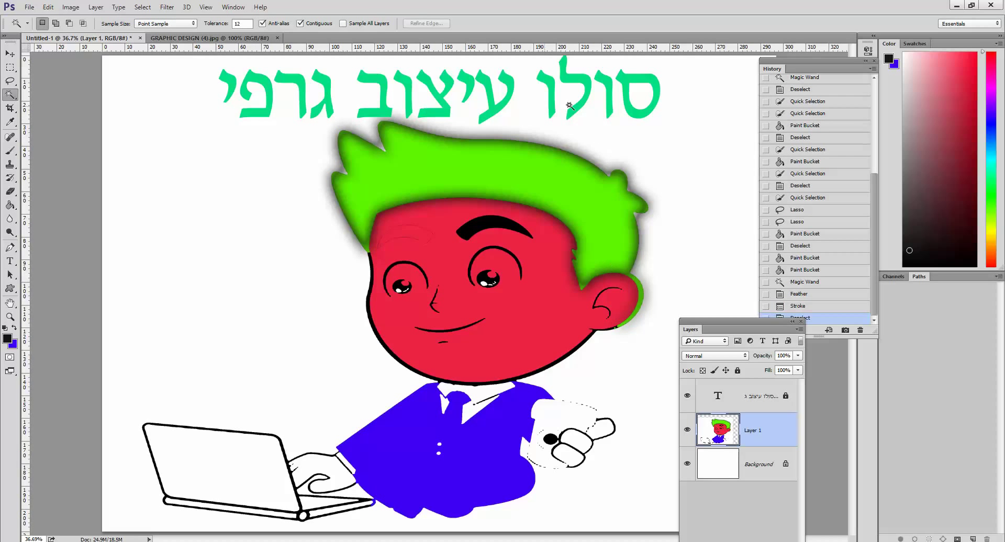